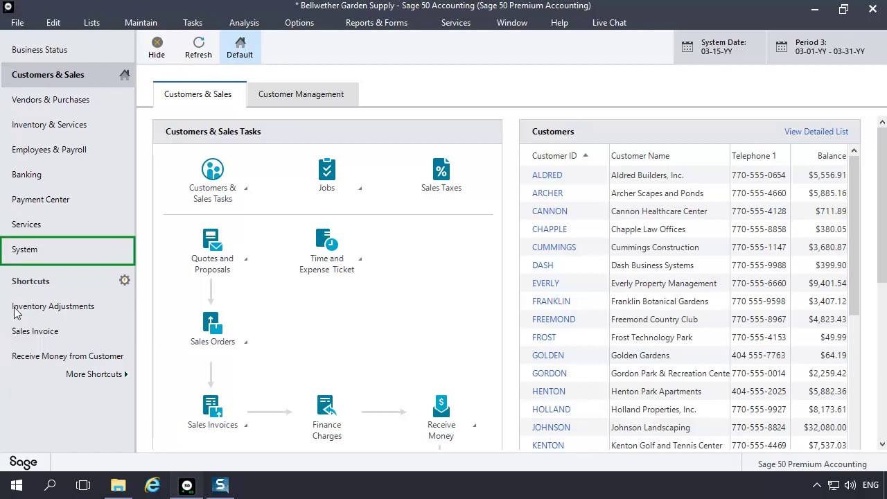
From System, start Back Up Now with a 7-day reminder and archives and attachments included.
left_click(18, 254)
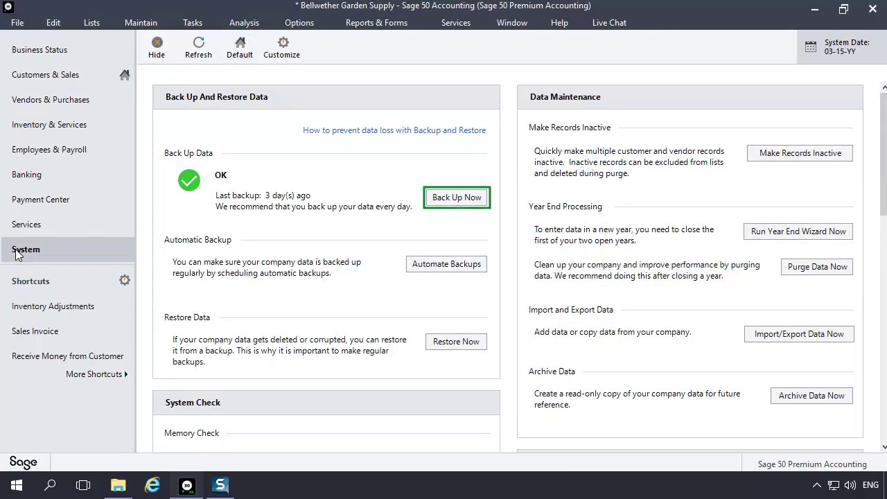
left_click(451, 199)
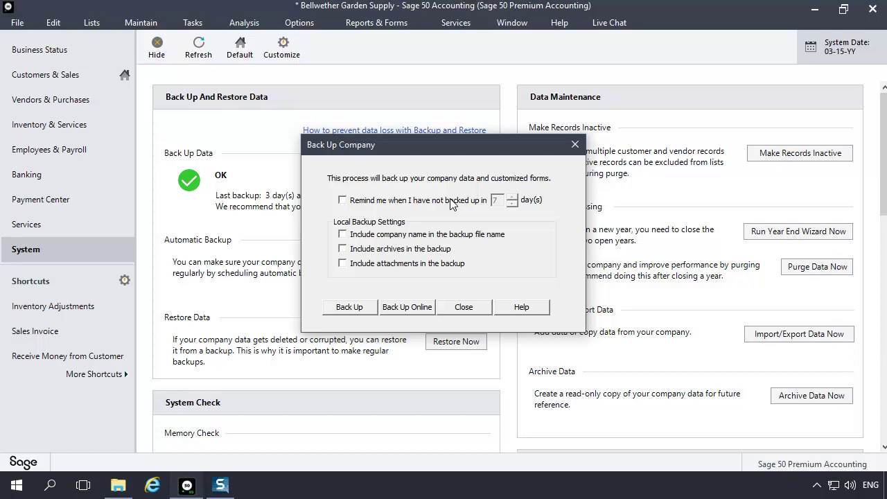
left_click(342, 201)
left_click(343, 251)
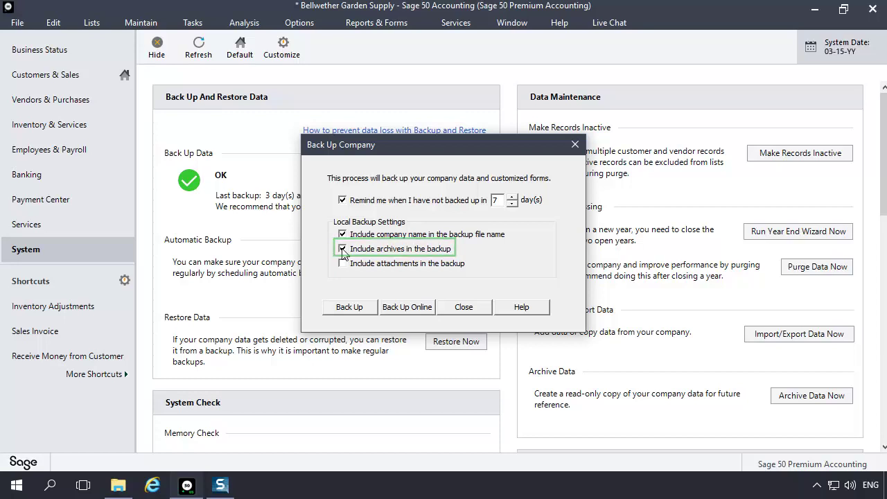
left_click(342, 265)
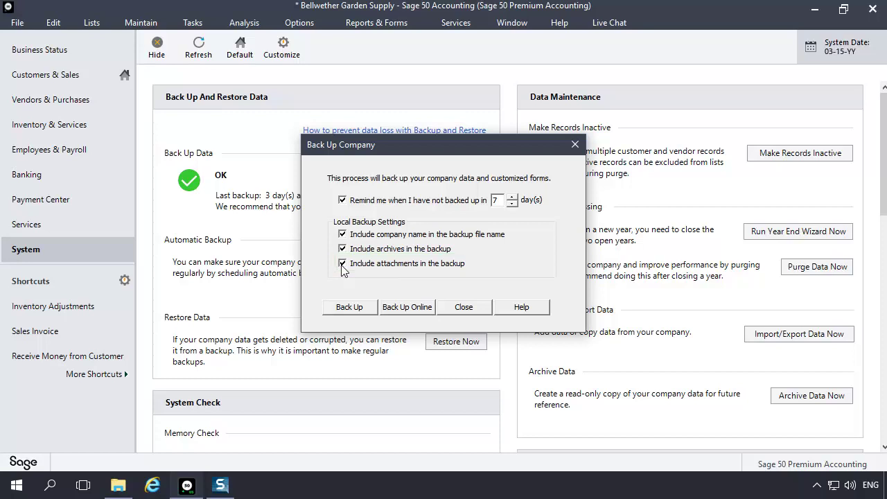
Set the backup save location to the PKBACK# 001 (E:) USB drive under This PC.
left_click(350, 306)
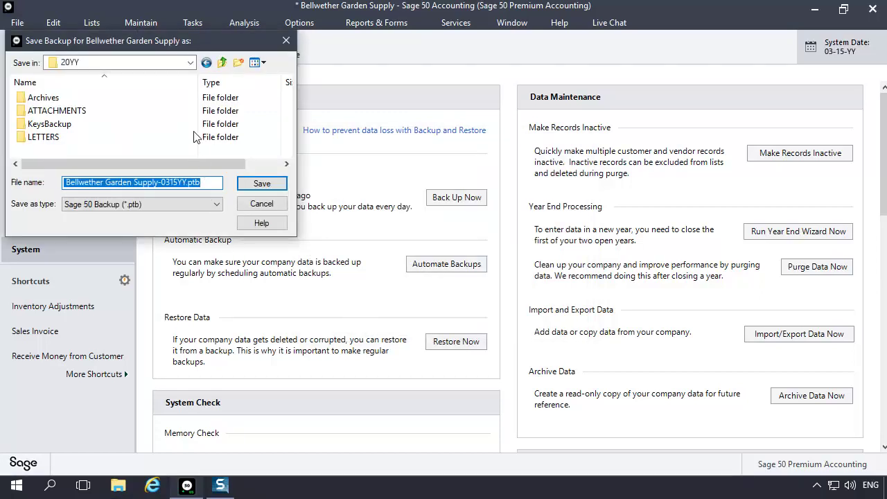
left_click(190, 63)
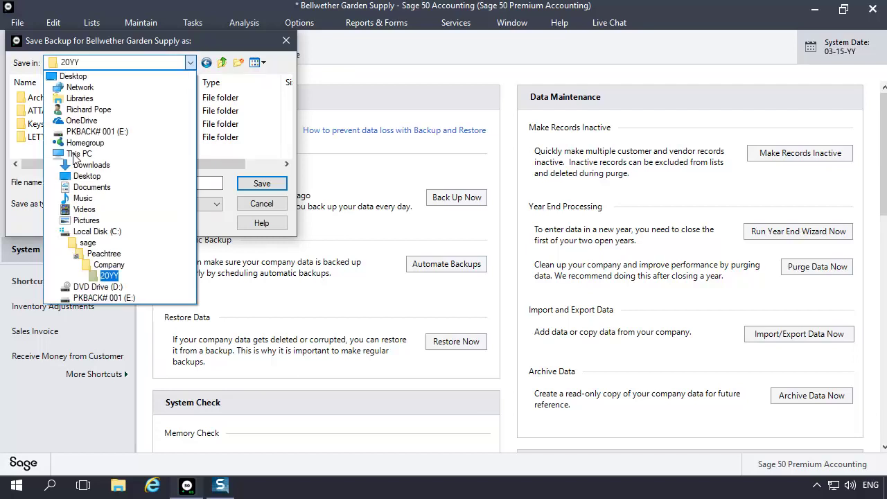
left_click(78, 154)
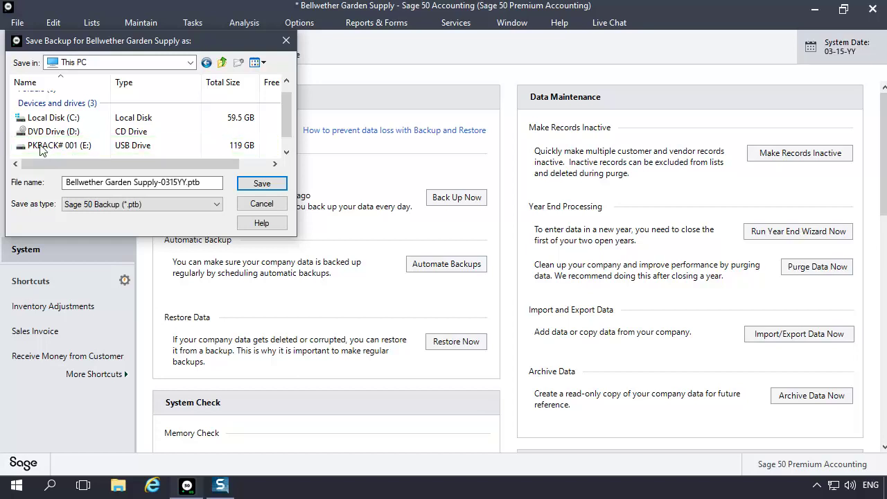
double_click(40, 147)
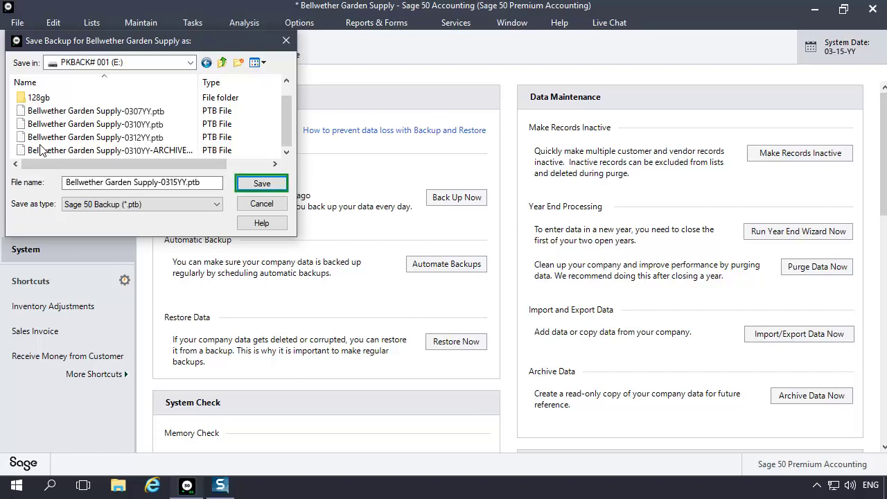
Save Bellwether Garden Supply-0315YY.ptb to E: and accept the size notice to start the backup.
left_click(262, 189)
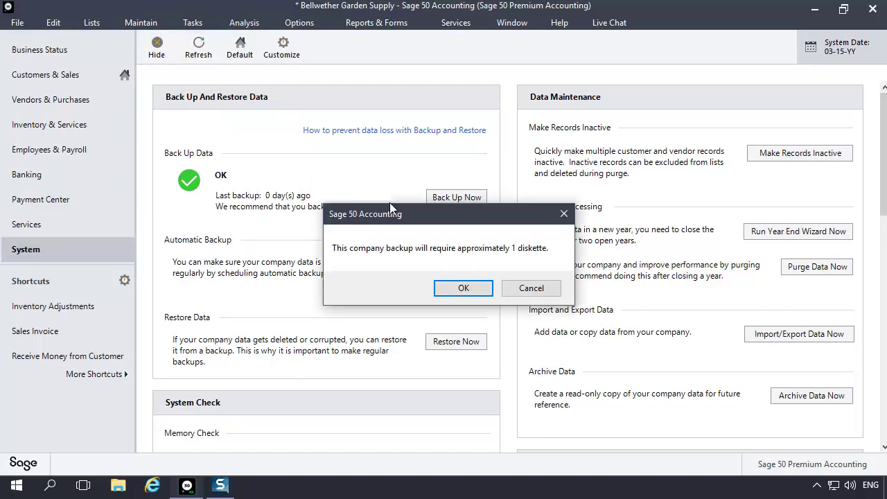
left_click(463, 290)
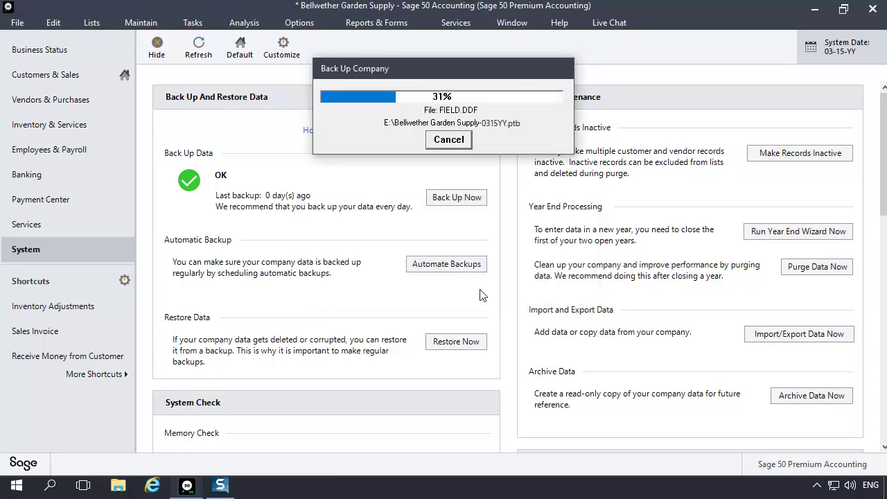